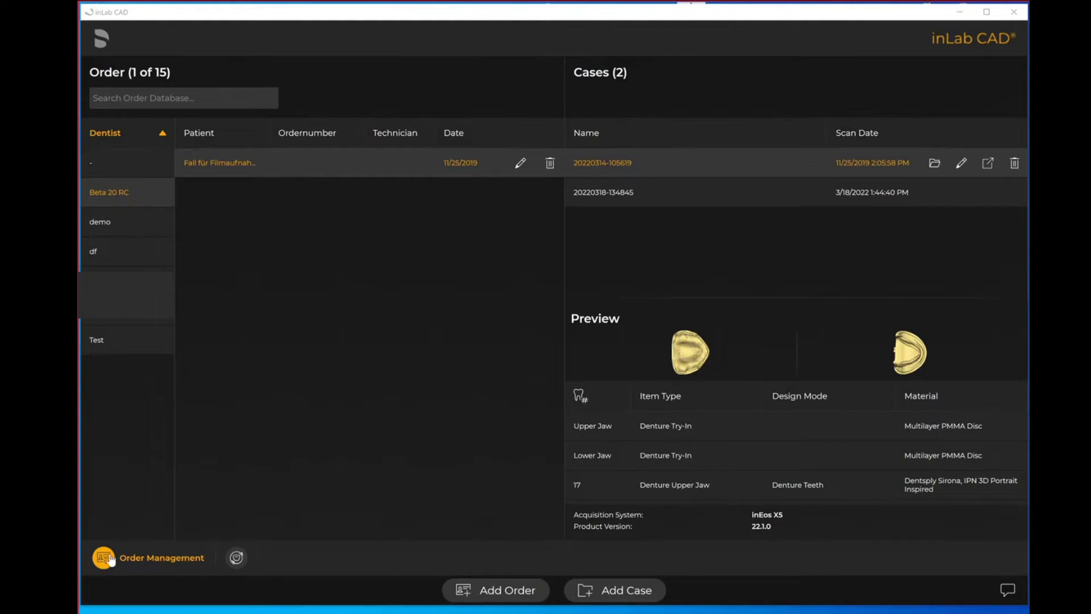
Step: Open inLab CAD's main application menu from the logo button at the top left
{"action": "left_click", "coordinate": [106, 43]}
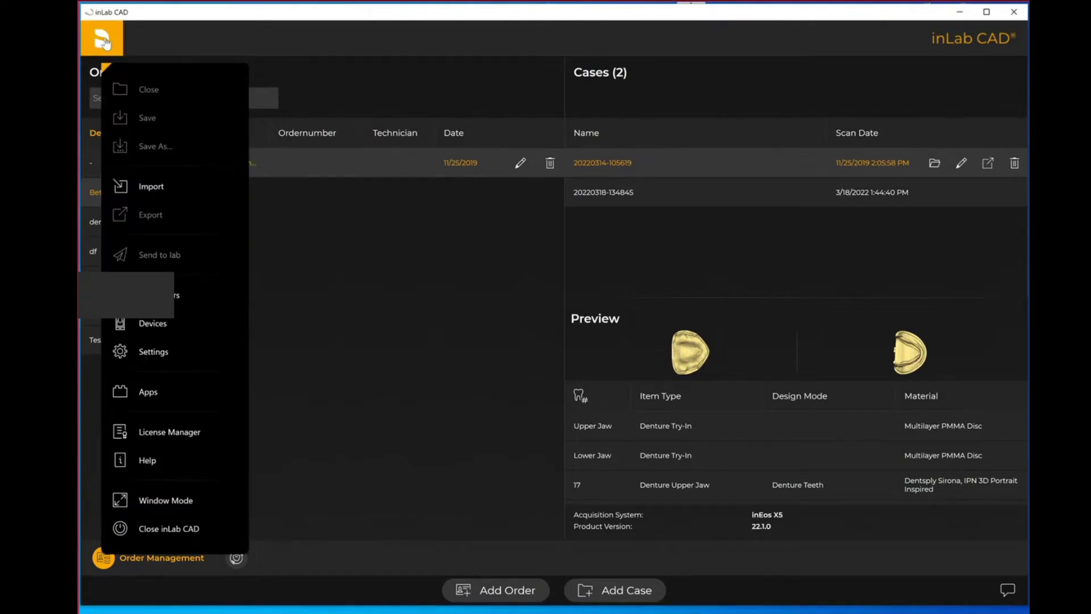
Step: Start importing a case and review the Importing case file-type list, leaving it unchanged
{"action": "left_click", "coordinate": [152, 187]}
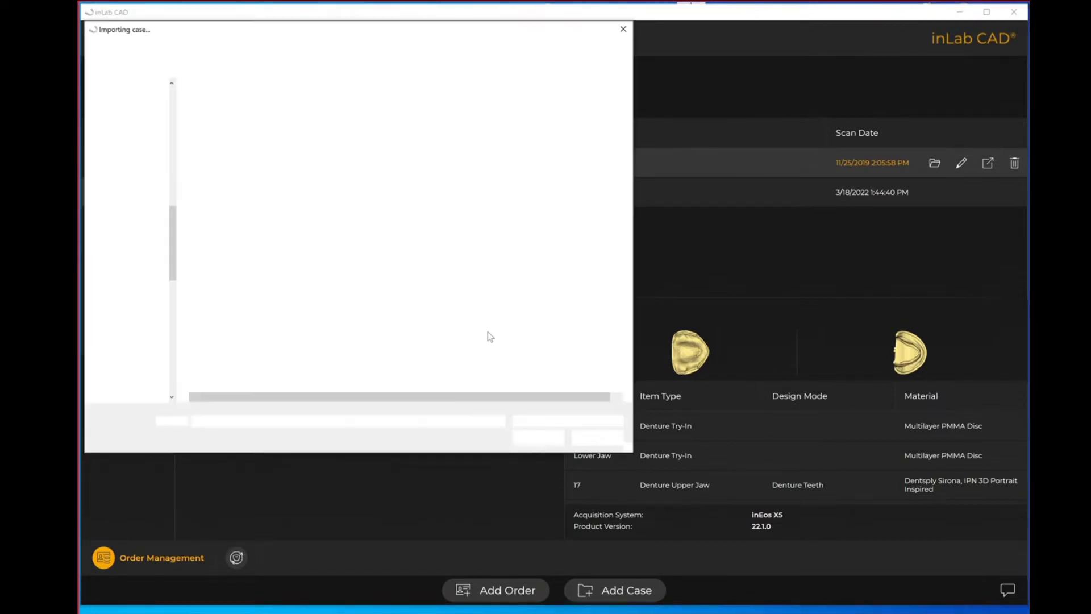
{"action": "left_click", "coordinate": [541, 423]}
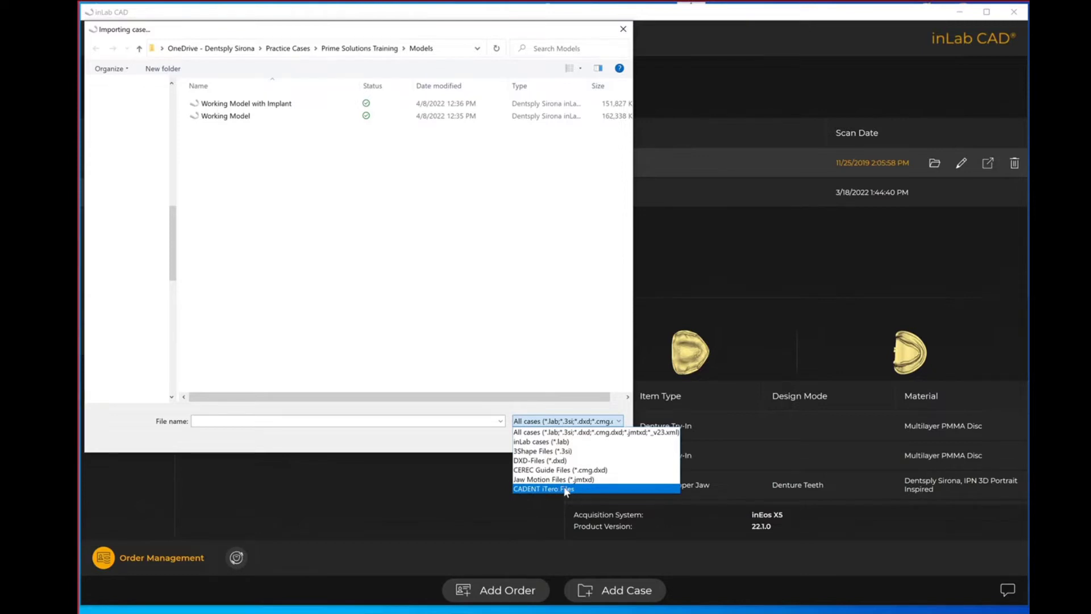
{"action": "left_click", "coordinate": [482, 441]}
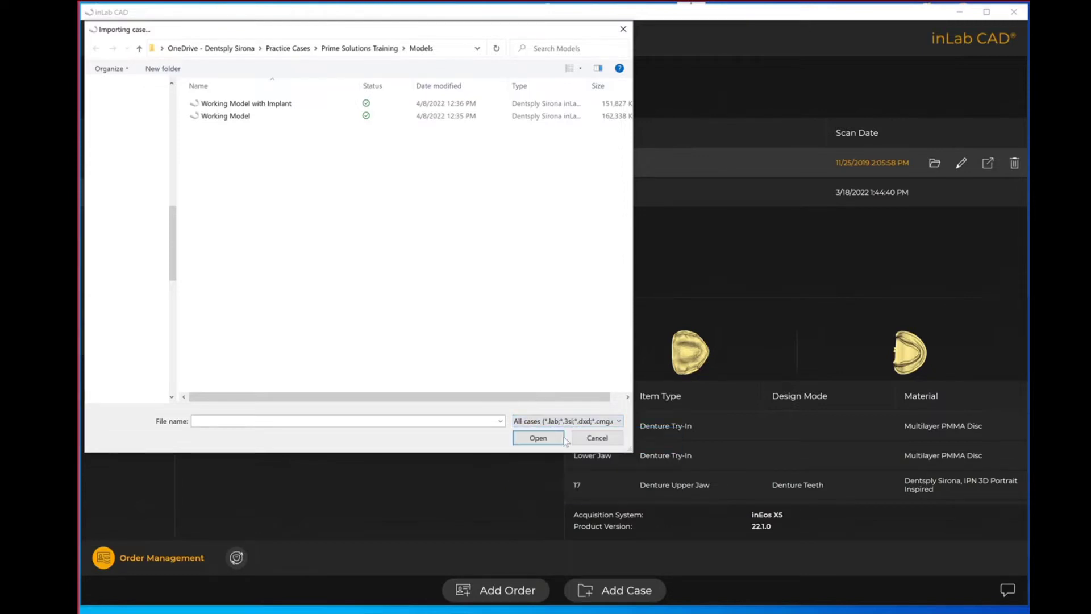
Step: Cancel the Importing case dialog to return to Order Management
{"action": "left_click", "coordinate": [607, 445]}
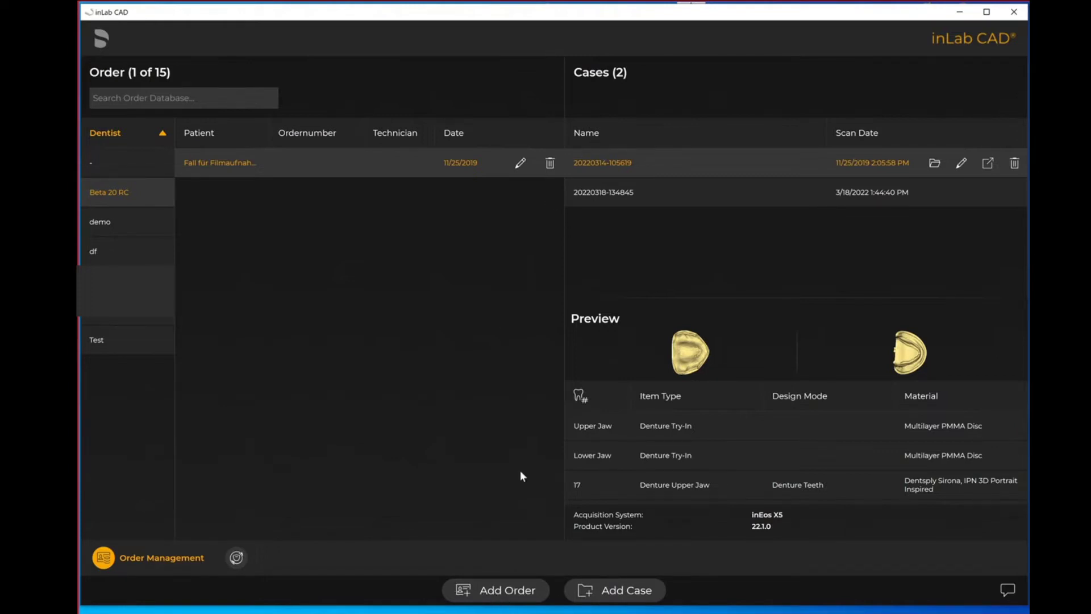
Step: Create a new order with the patient name filled in, then save it and add a case
{"action": "left_click", "coordinate": [495, 588]}
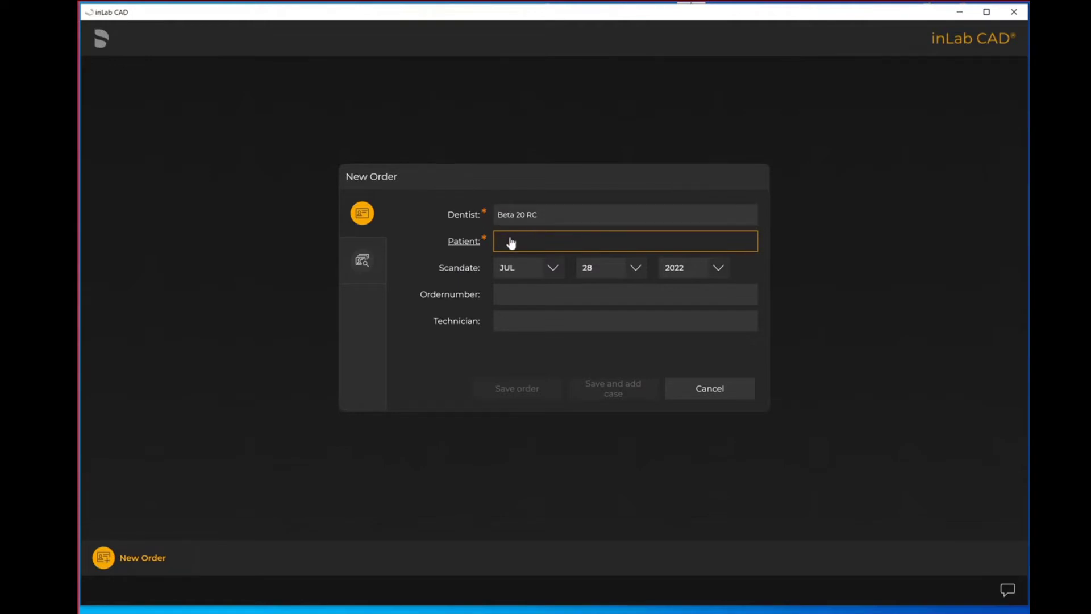
{"action": "type", "text": "Test 2"}
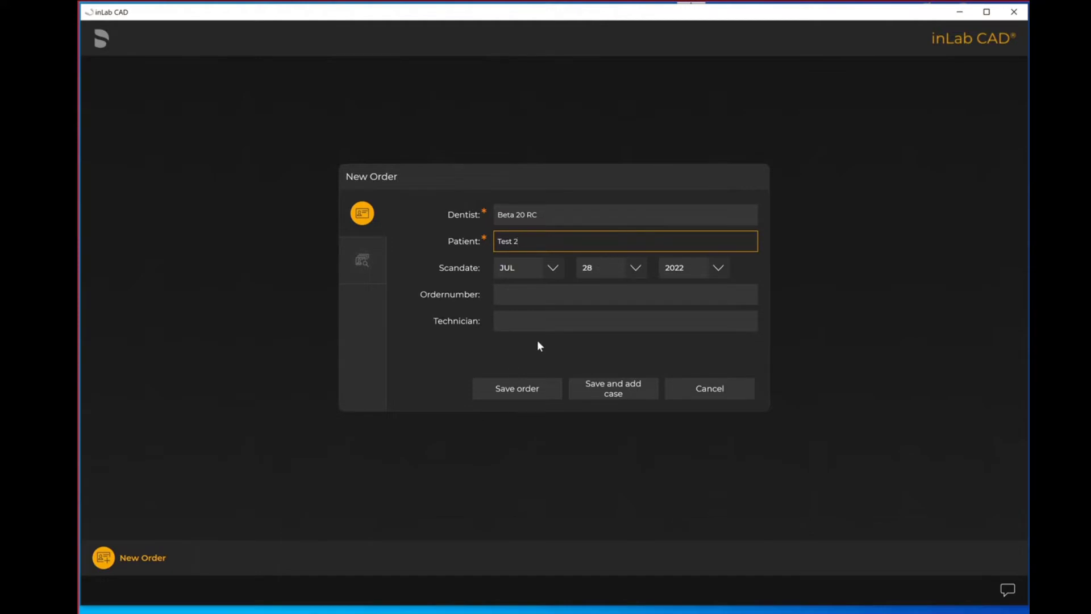
{"action": "left_click", "coordinate": [596, 389]}
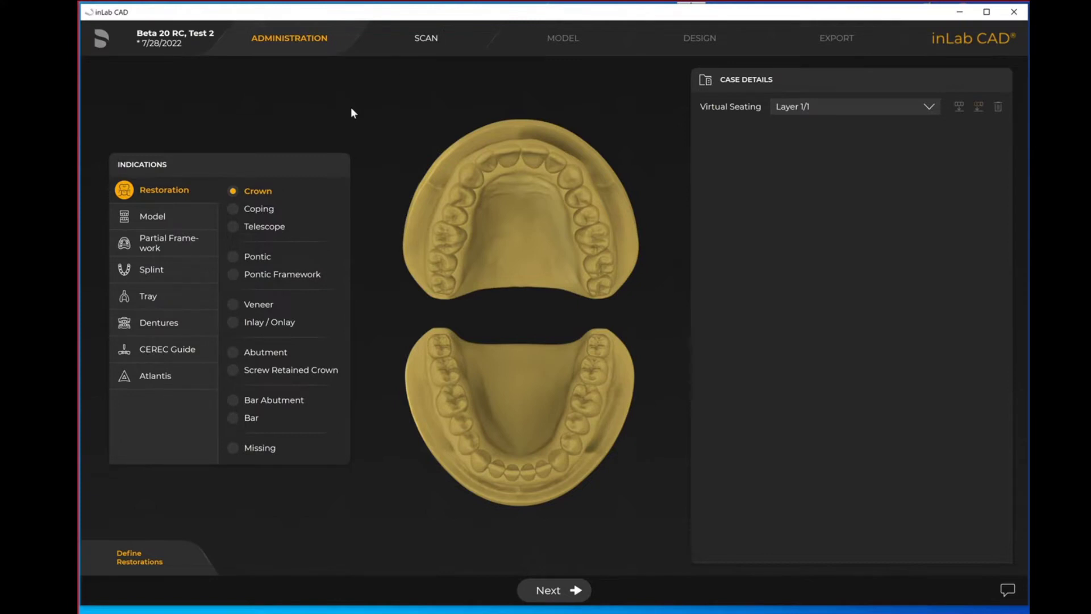
Step: Choose Dentures as the restoration indication for the new case
{"action": "left_click", "coordinate": [158, 325]}
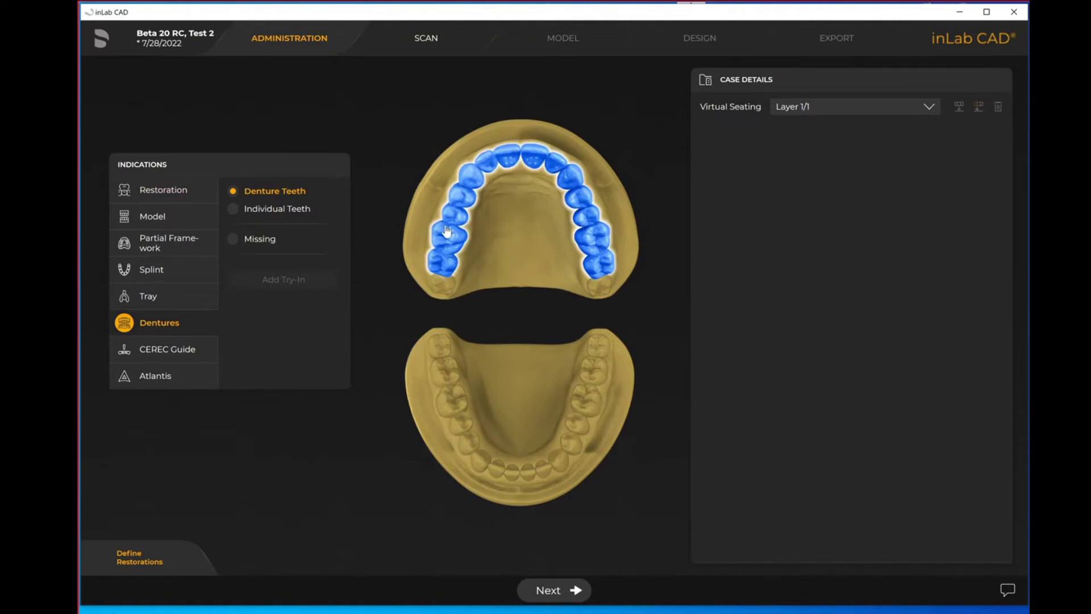
Step: Mark both jaws as dentures with 122MP anterior, 33°/33° shape and M - 7M33P / 9M33P posterior molds
{"action": "left_click", "coordinate": [454, 406]}
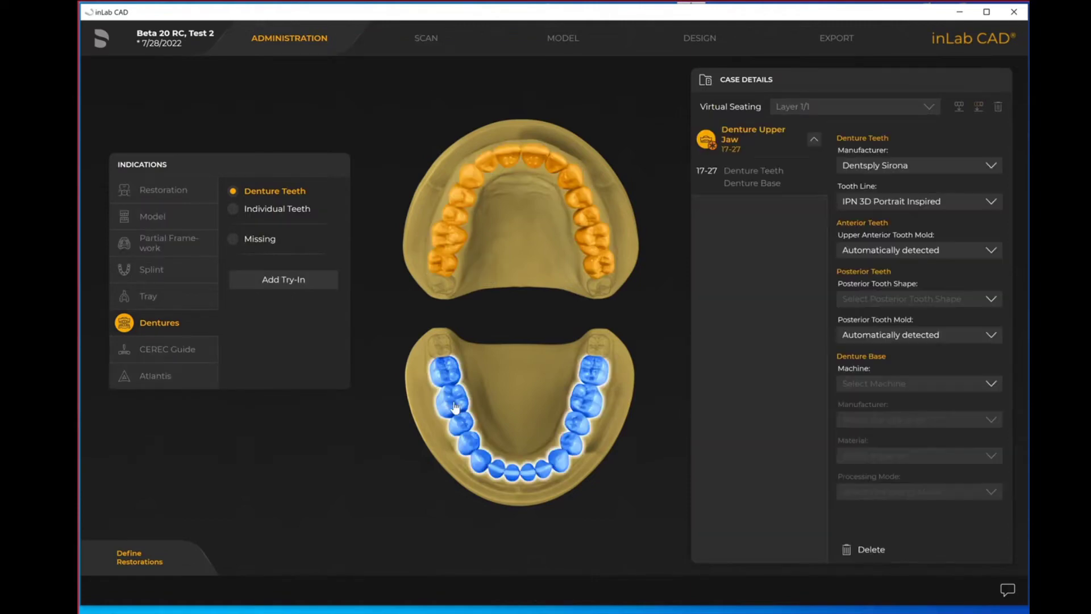
{"action": "left_click", "coordinate": [454, 406]}
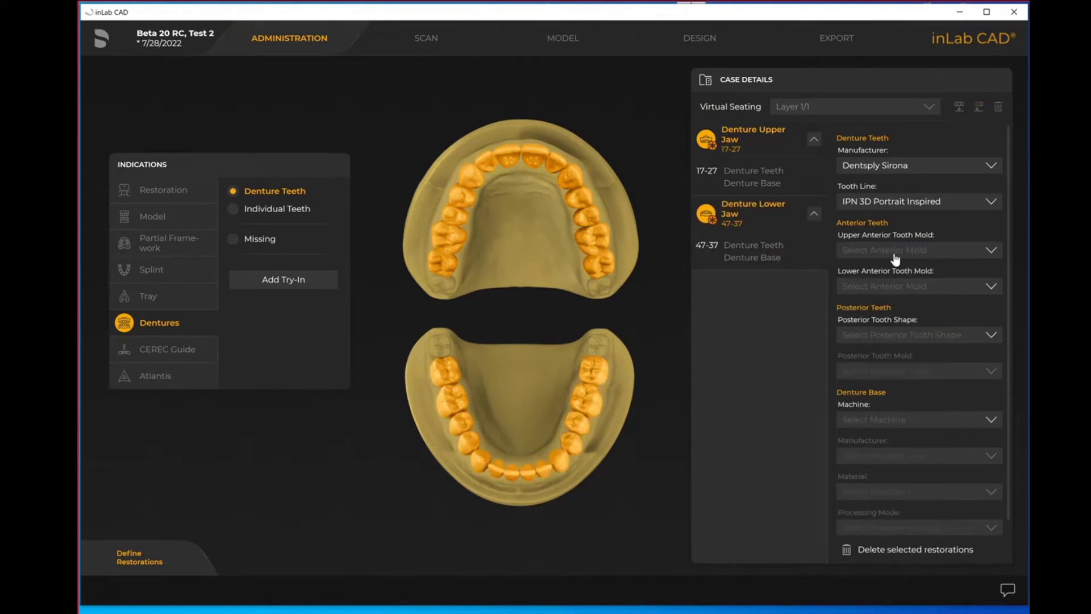
{"action": "left_click", "coordinate": [875, 256]}
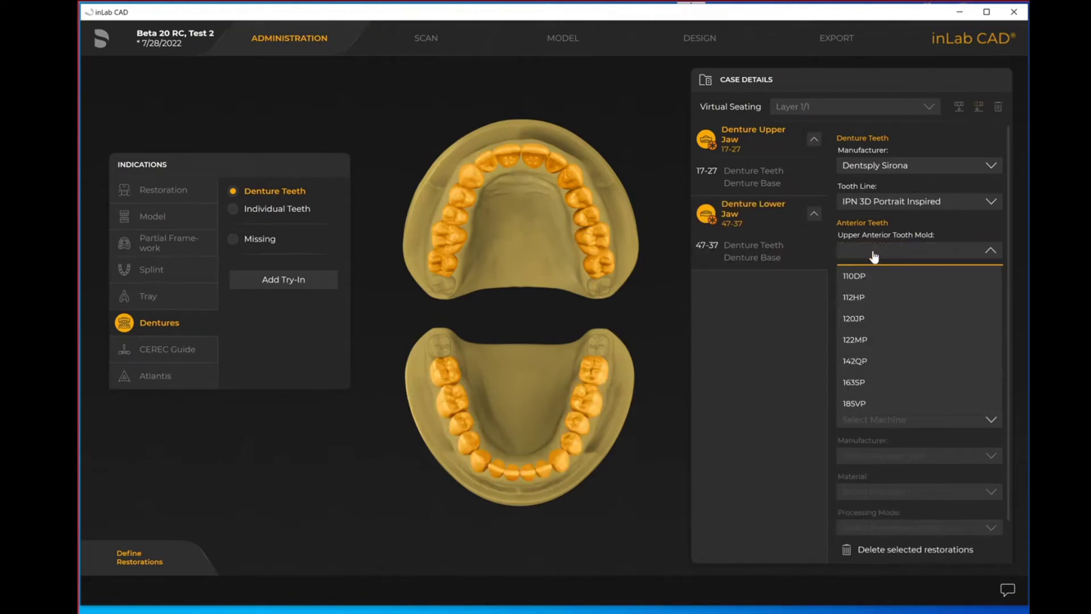
{"action": "left_click", "coordinate": [871, 340]}
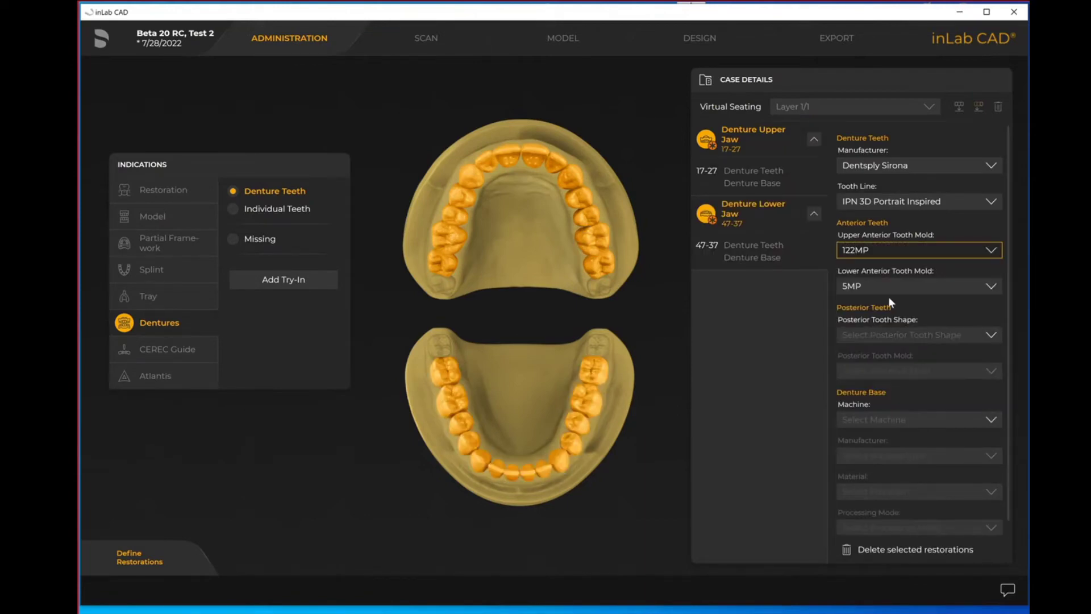
{"action": "left_click", "coordinate": [887, 337]}
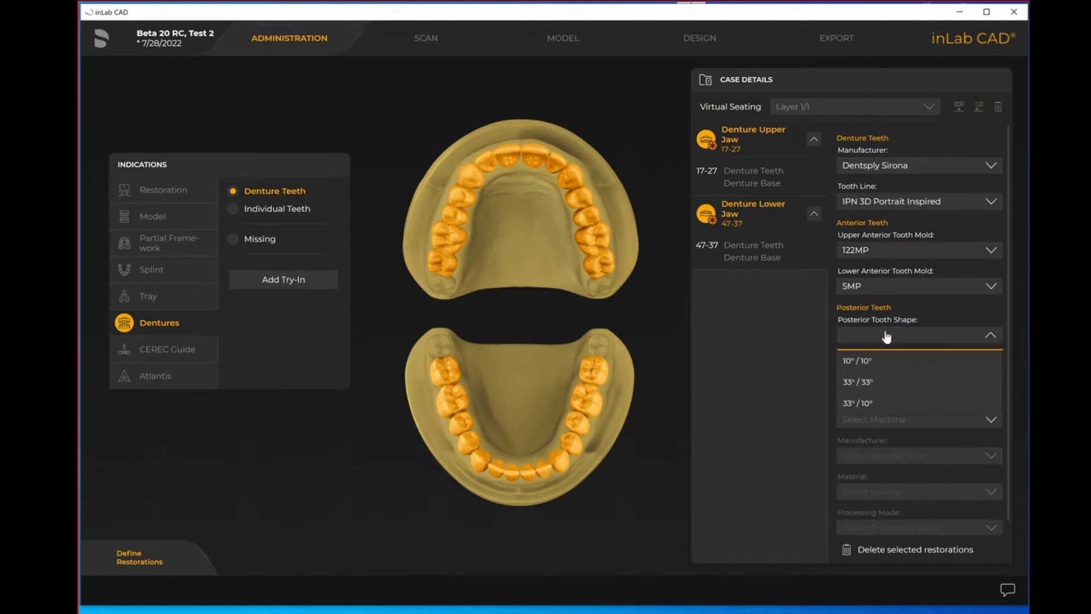
{"action": "left_click", "coordinate": [873, 386]}
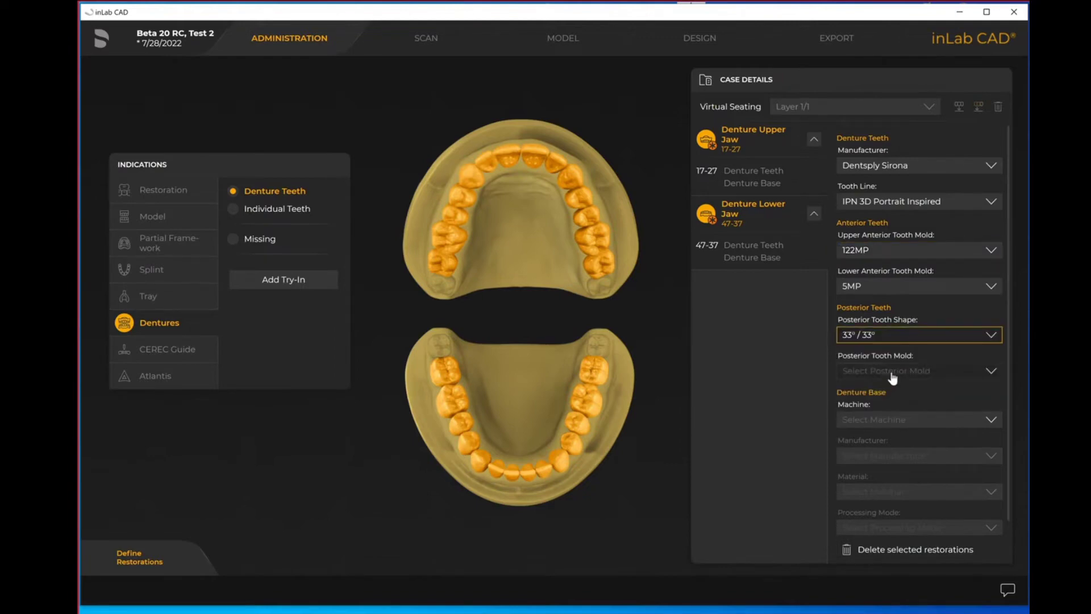
{"action": "left_click", "coordinate": [892, 373]}
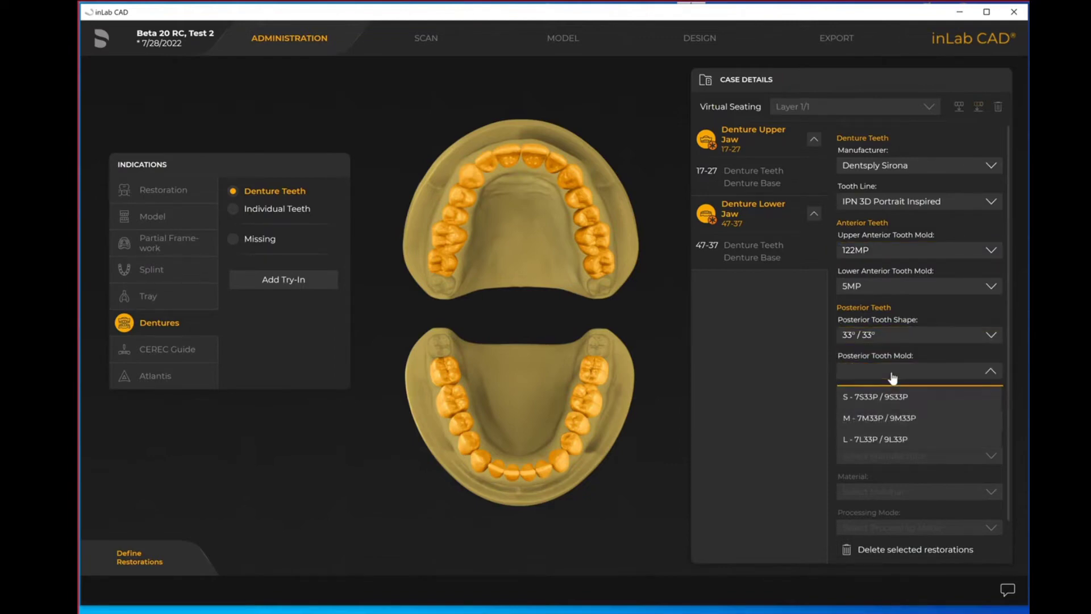
{"action": "left_click", "coordinate": [899, 418]}
Step: Set the denture base to mill on MC X5 in Dentsply Sirona Lucitone 199
{"action": "left_click", "coordinate": [873, 420]}
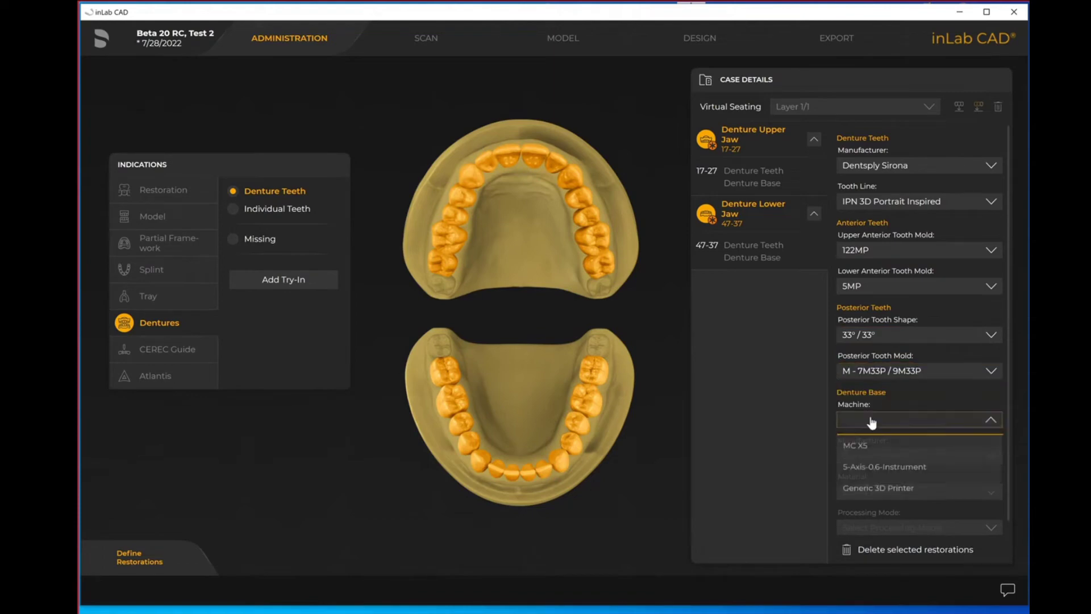
{"action": "left_click", "coordinate": [873, 456]}
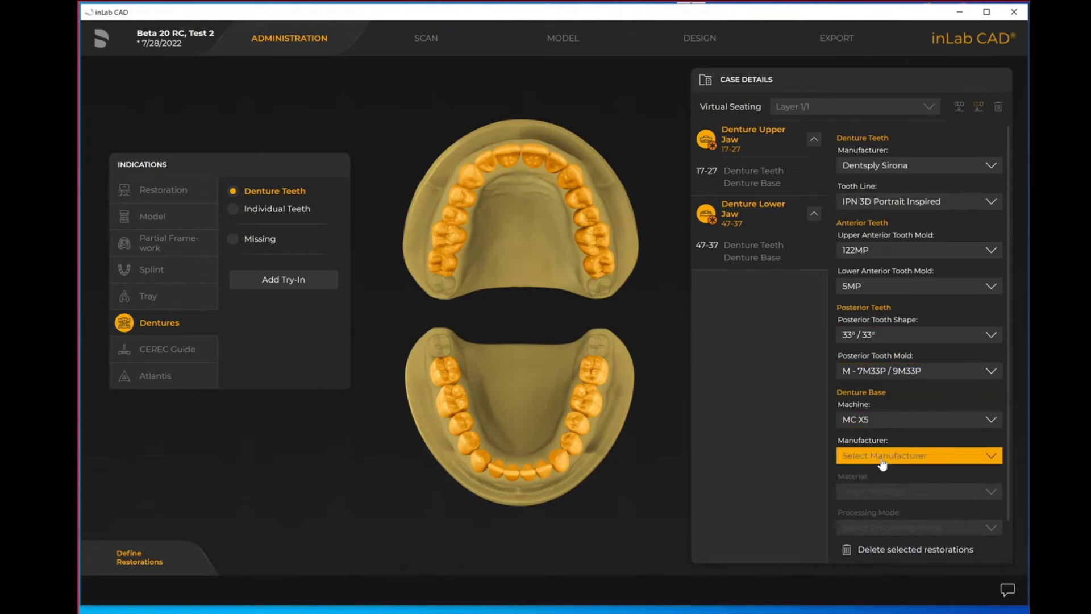
{"action": "left_click", "coordinate": [882, 457]}
{"action": "left_click", "coordinate": [884, 482]}
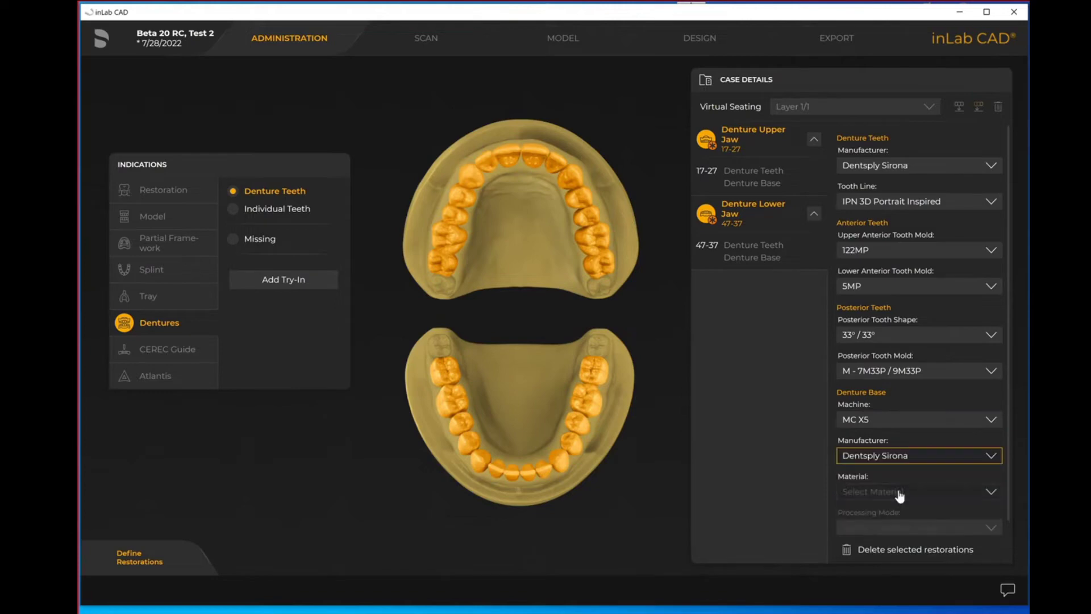
{"action": "left_click", "coordinate": [900, 493]}
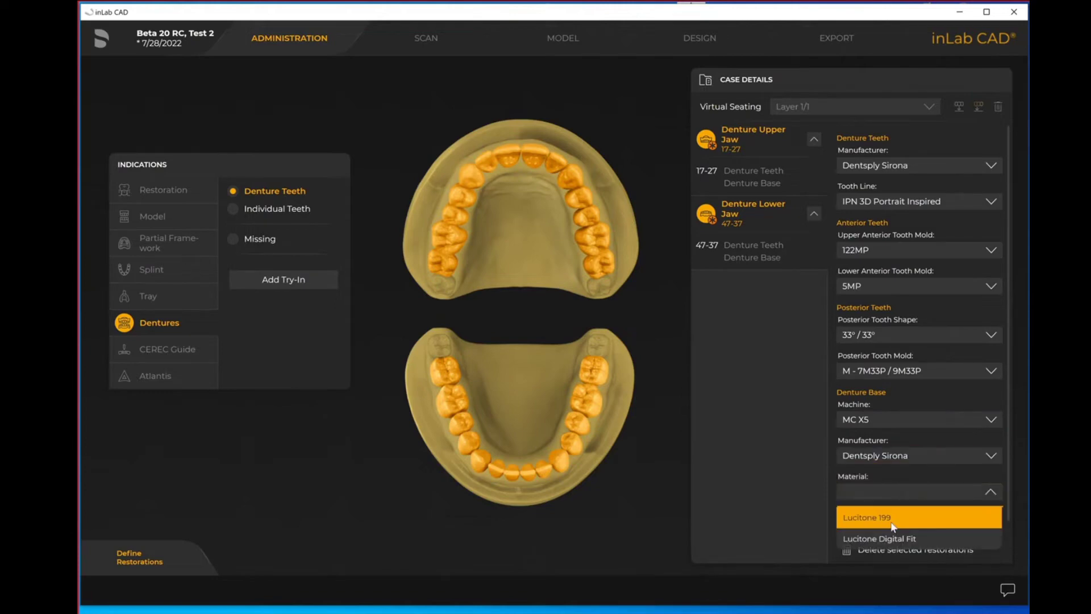
{"action": "left_click", "coordinate": [891, 518]}
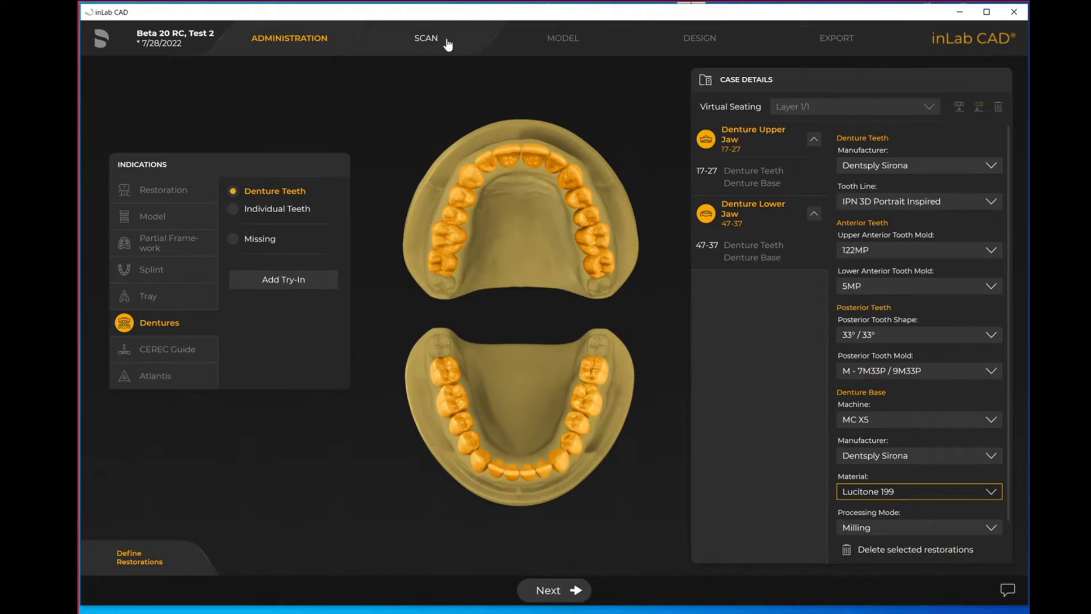
{"action": "left_click", "coordinate": [411, 46]}
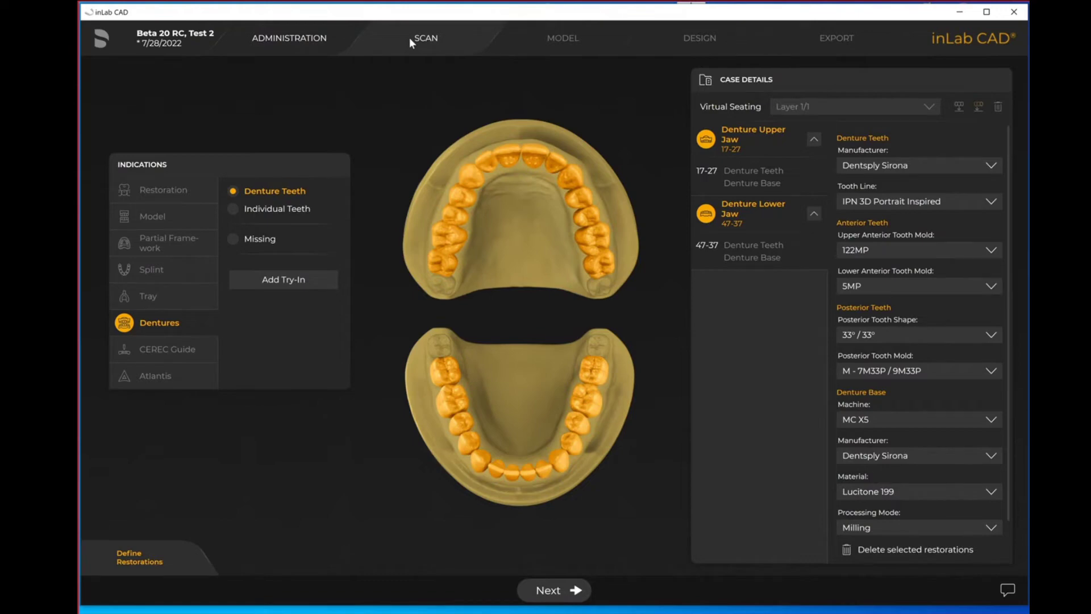
Step: In the Scan step, keep Import STL as the Upper Jaw acquisition method
{"action": "left_click", "coordinate": [410, 41]}
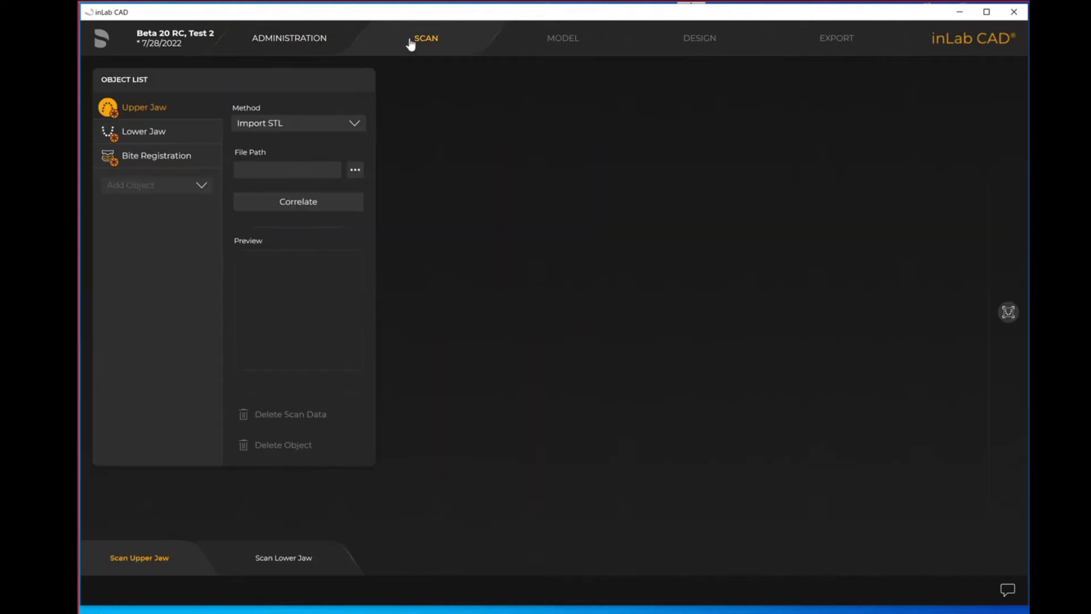
{"action": "left_click", "coordinate": [286, 131]}
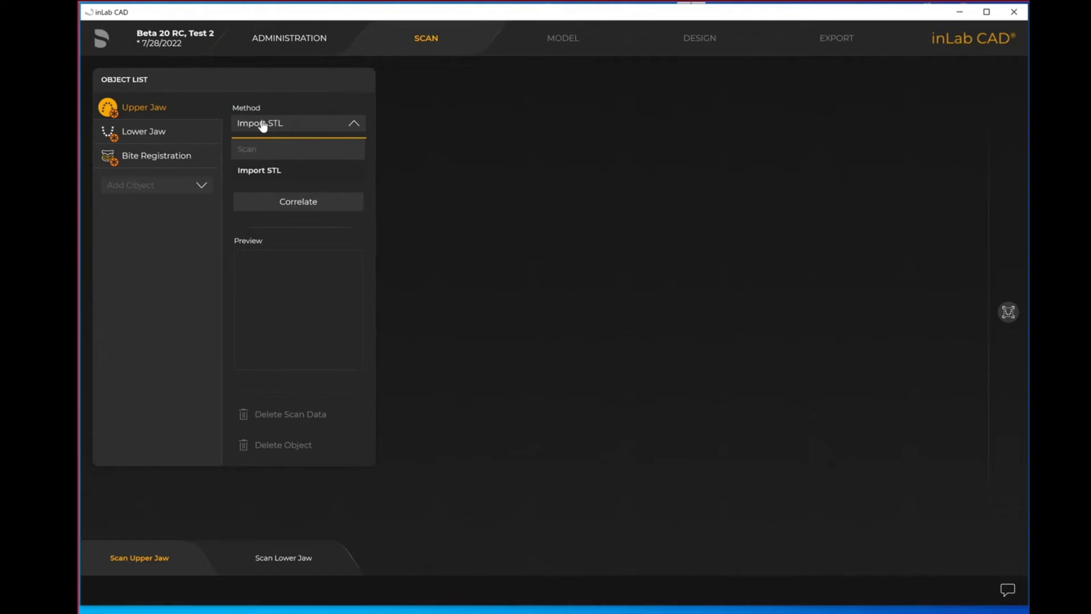
{"action": "left_click", "coordinate": [293, 105]}
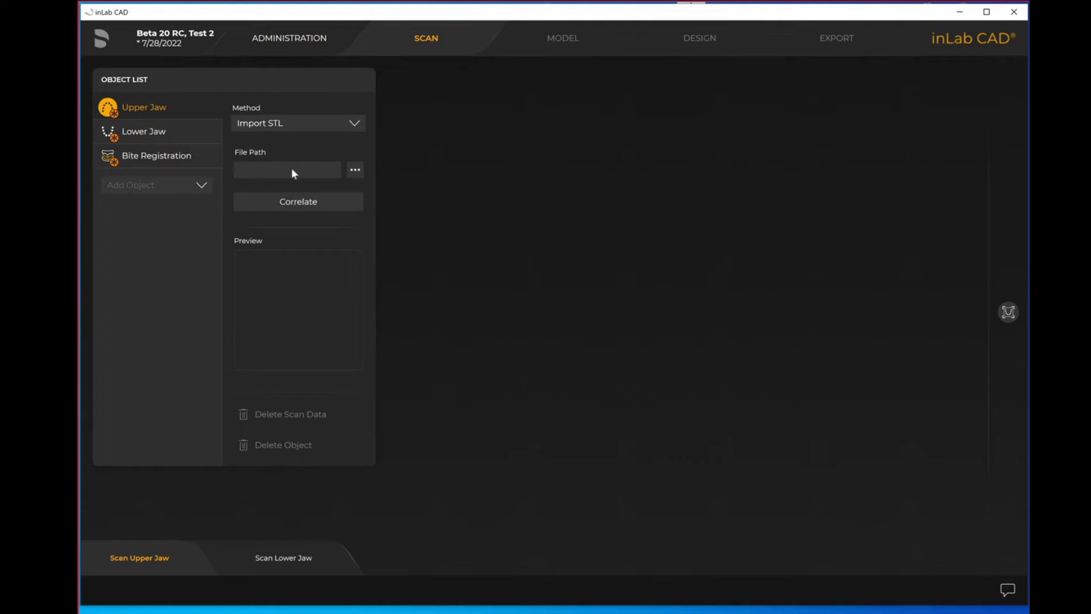
Step: Load the UpperJaw STL file from the Desktop into the Upper Jaw object
{"action": "left_click", "coordinate": [357, 175]}
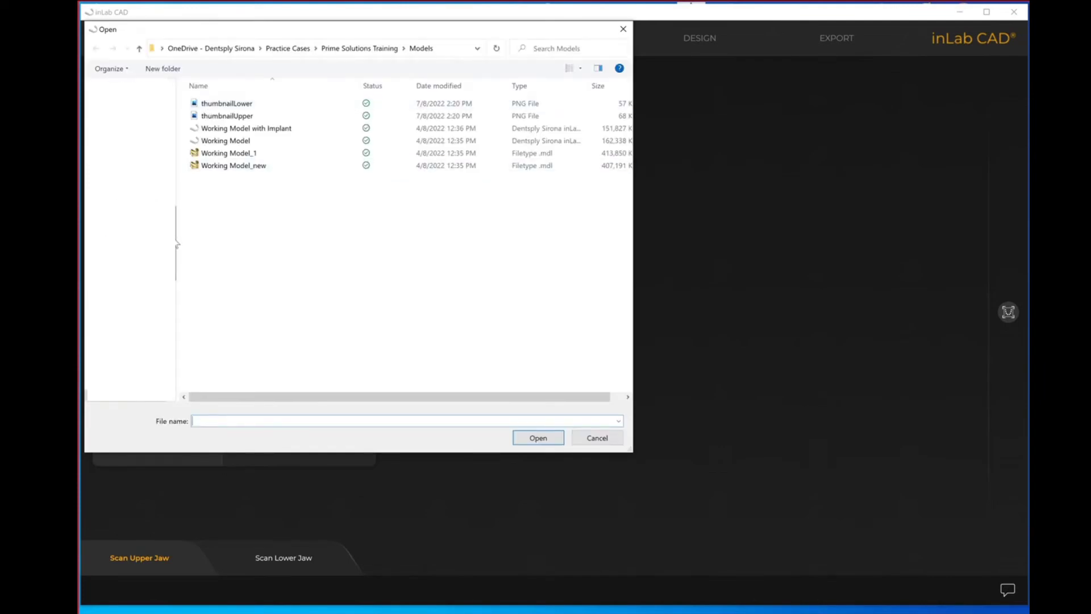
{"action": "left_click", "coordinate": [86, 108]}
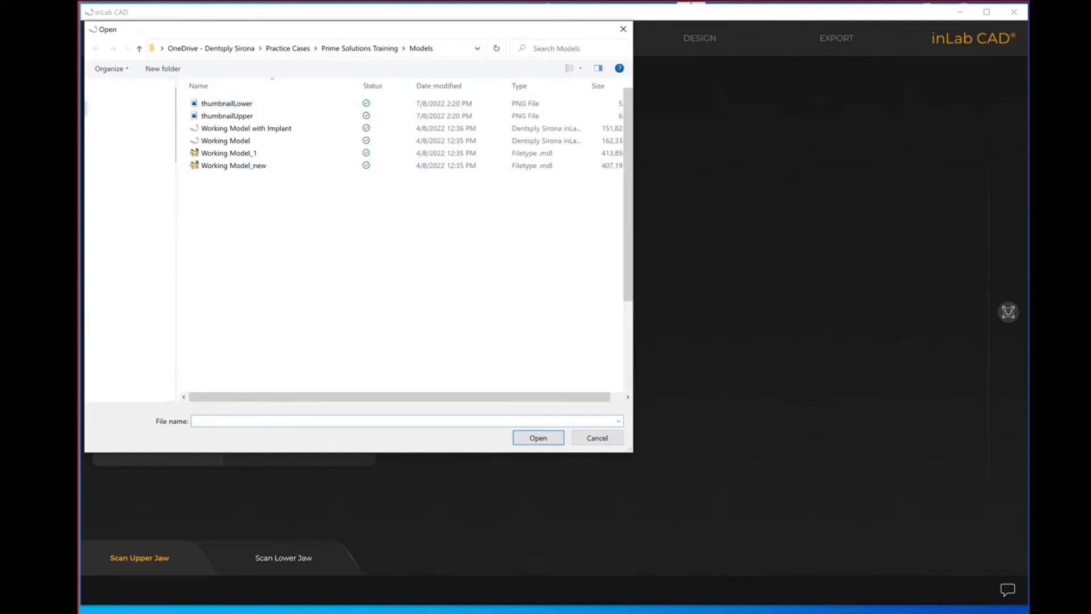
{"action": "left_click_drag", "start_coordinate": [630, 124], "coordinate": [630, 191]}
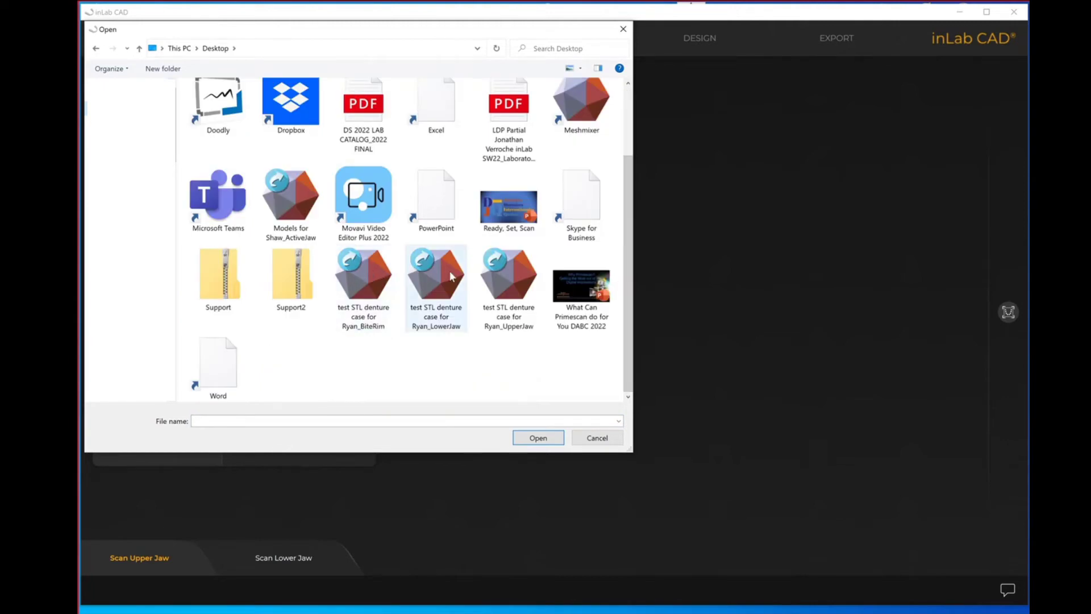
{"action": "left_click", "coordinate": [506, 270]}
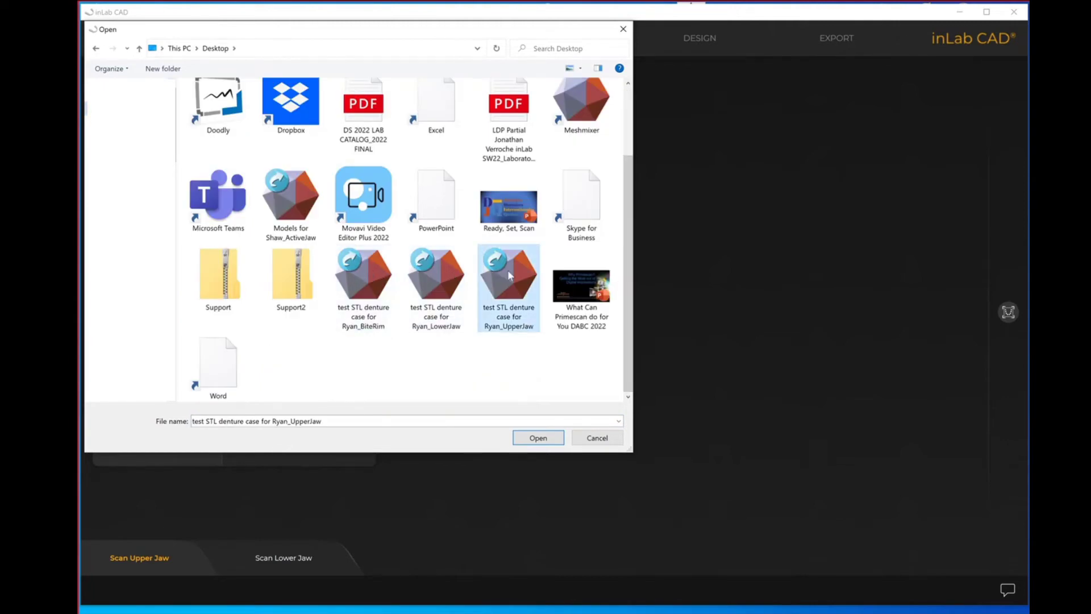
{"action": "left_click", "coordinate": [539, 441]}
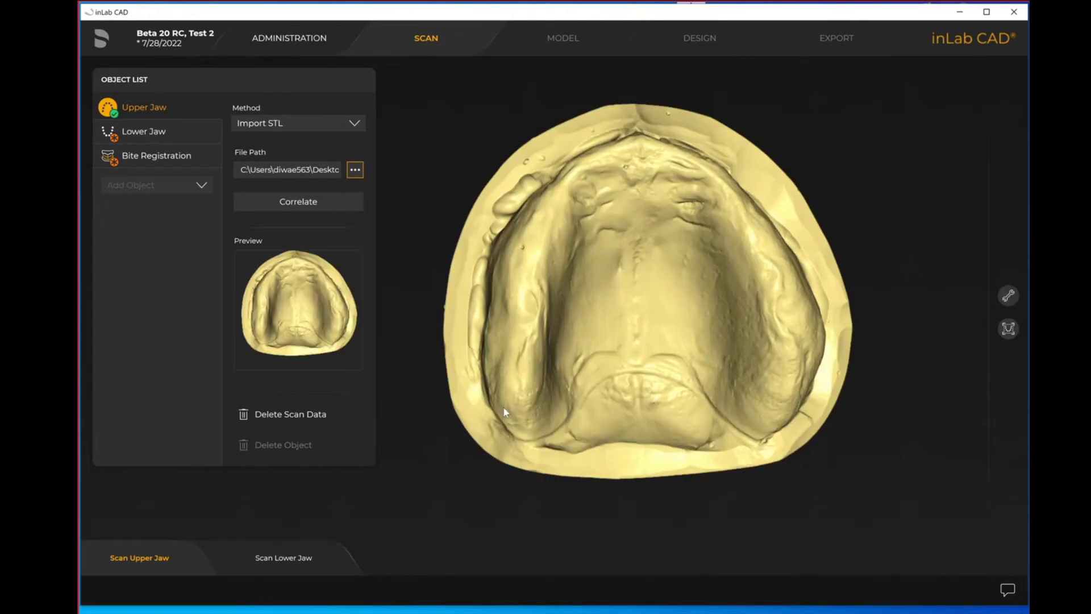
Step: Load the LowerJaw STL file from the Desktop into the Lower Jaw object
{"action": "left_click", "coordinate": [151, 136]}
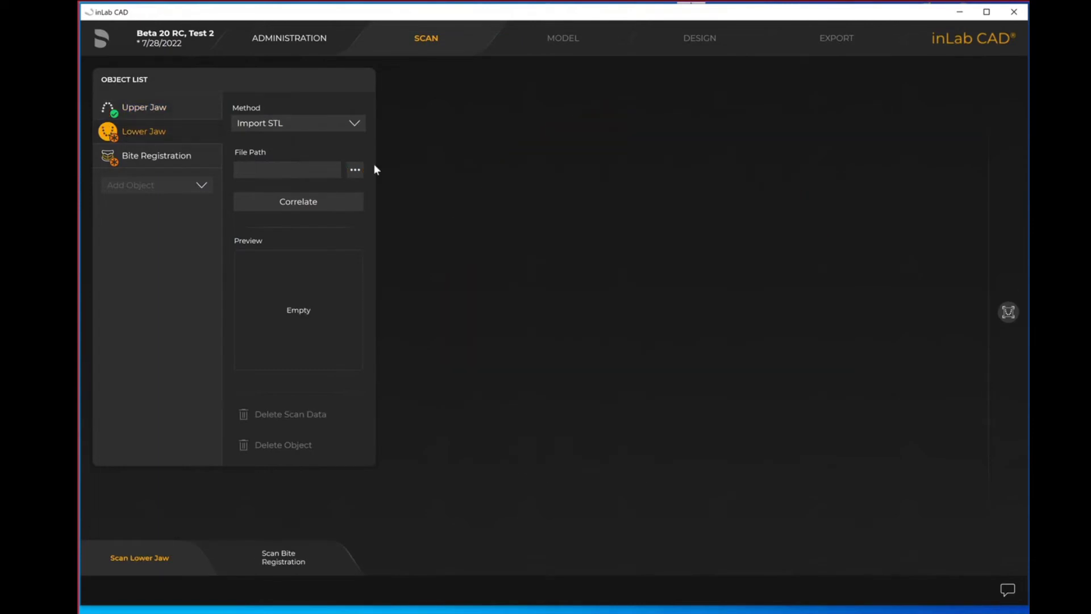
{"action": "left_click", "coordinate": [356, 170]}
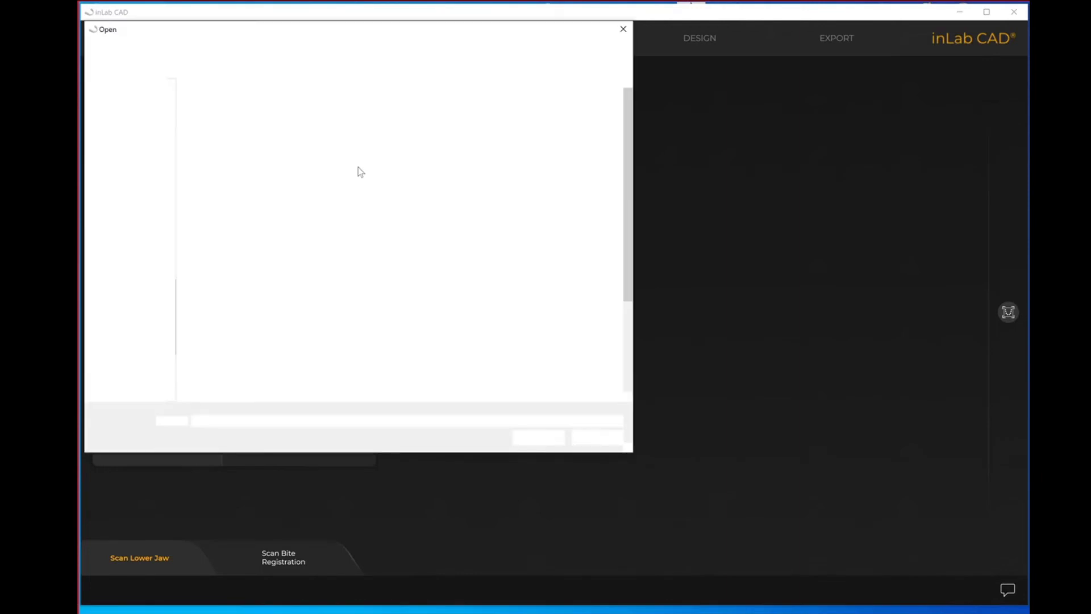
{"action": "scroll", "coordinate": [480, 287], "scroll_direction": "down", "scroll_amount": 2}
{"action": "left_click", "coordinate": [433, 284]}
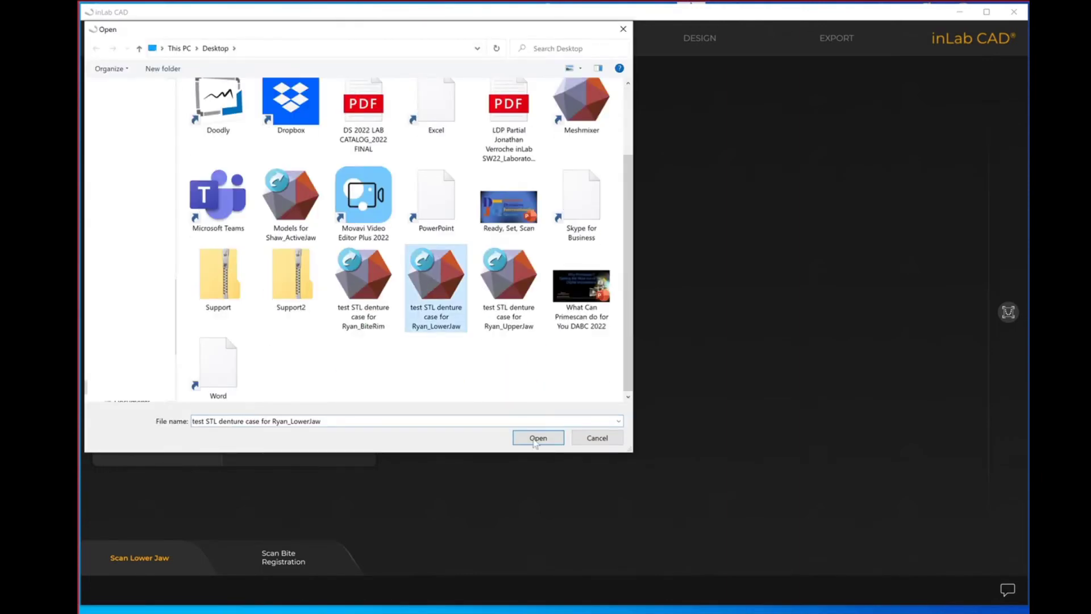
{"action": "left_click", "coordinate": [537, 438]}
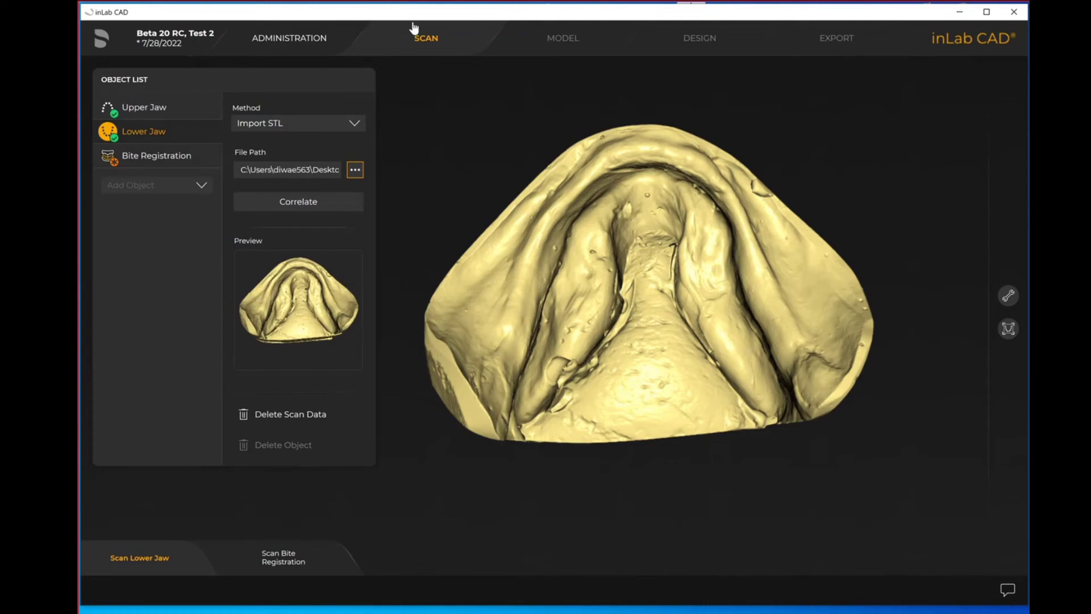
Step: Load the BiteRim STL file from the Desktop as the Bite Registration
{"action": "left_click", "coordinate": [142, 157]}
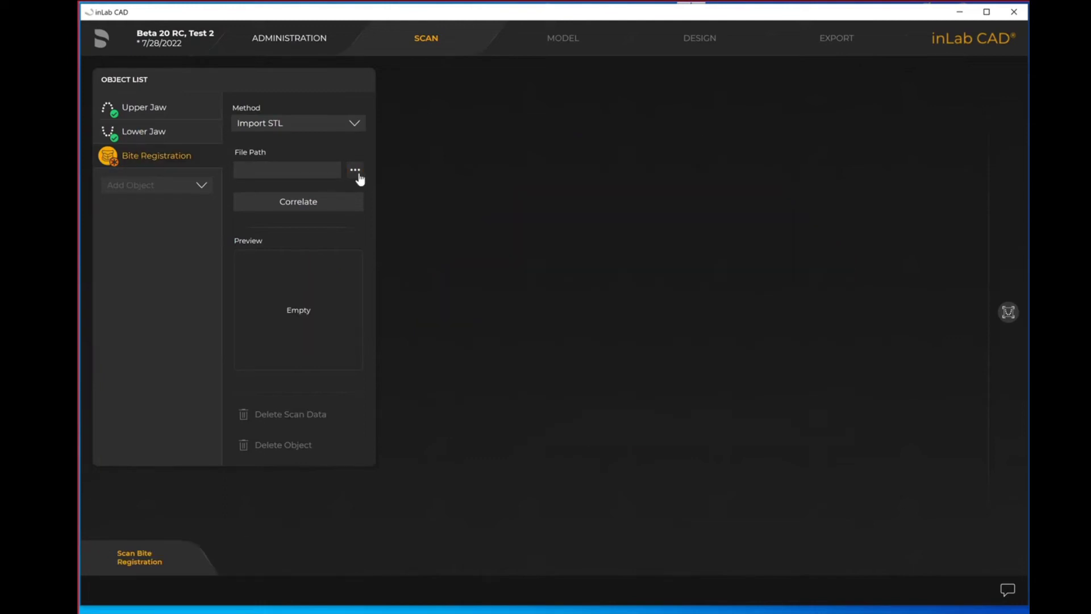
{"action": "left_click", "coordinate": [357, 172]}
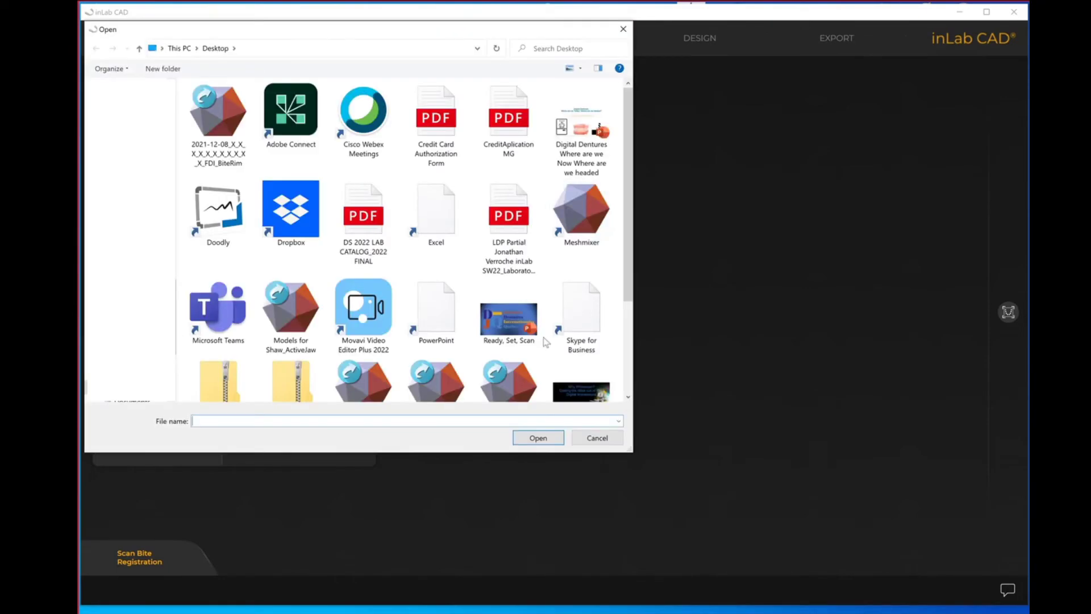
{"action": "scroll", "coordinate": [546, 342], "scroll_direction": "down", "scroll_amount": 2}
{"action": "left_click", "coordinate": [364, 279]}
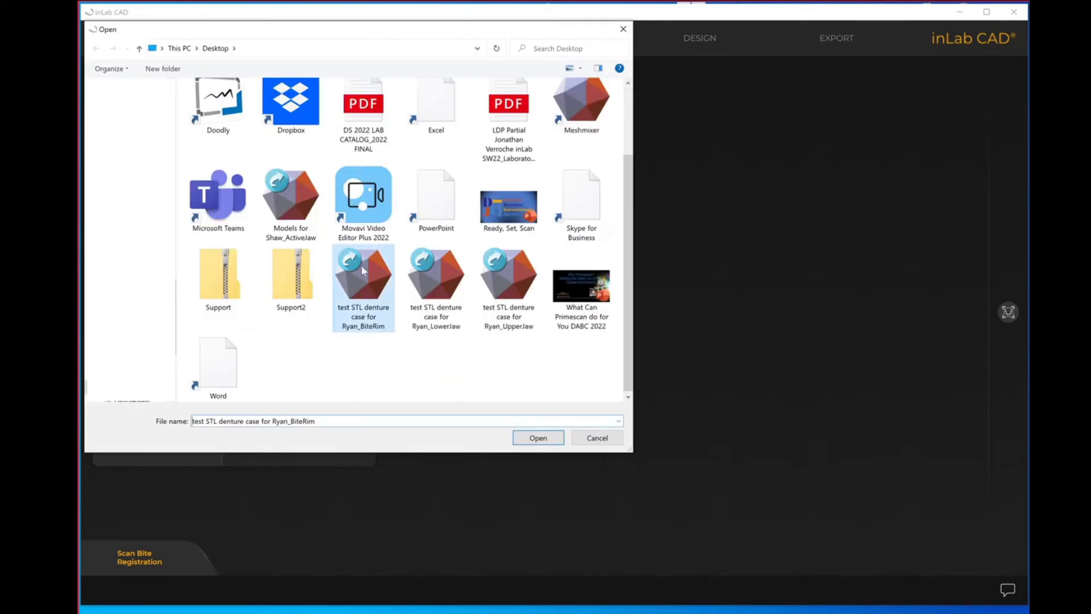
{"action": "left_click", "coordinate": [539, 439]}
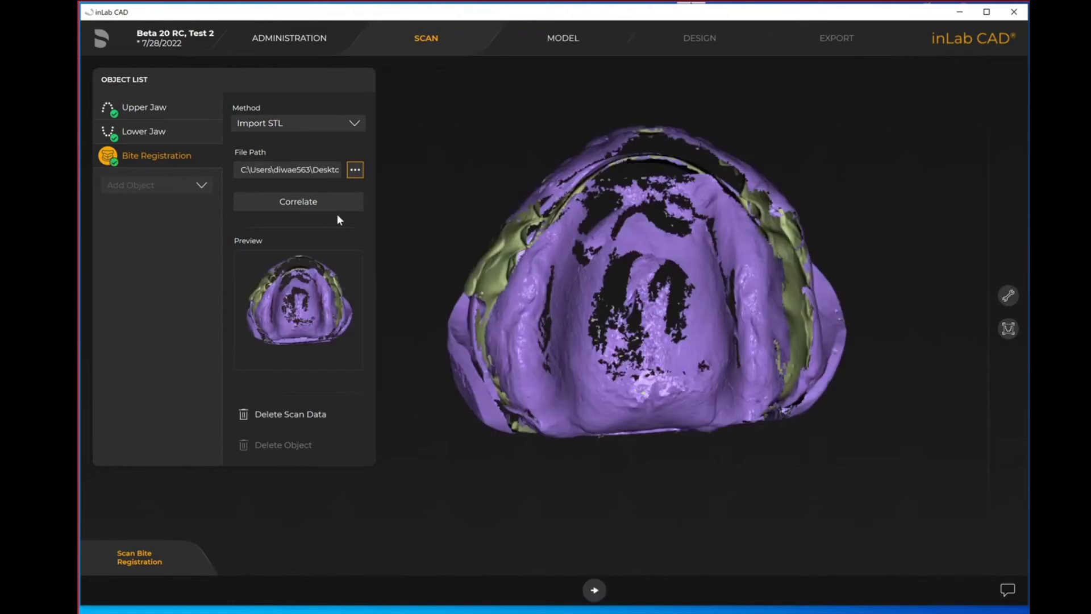
Step: Orbit the jaws in occlusion to inspect the underside, front and side
{"action": "middle_click_drag", "start_coordinate": [609, 224], "coordinate": [646, 387]}
{"action": "middle_click_drag", "start_coordinate": [654, 285], "coordinate": [738, 233]}
{"action": "middle_click_drag", "start_coordinate": [691, 309], "coordinate": [752, 322]}
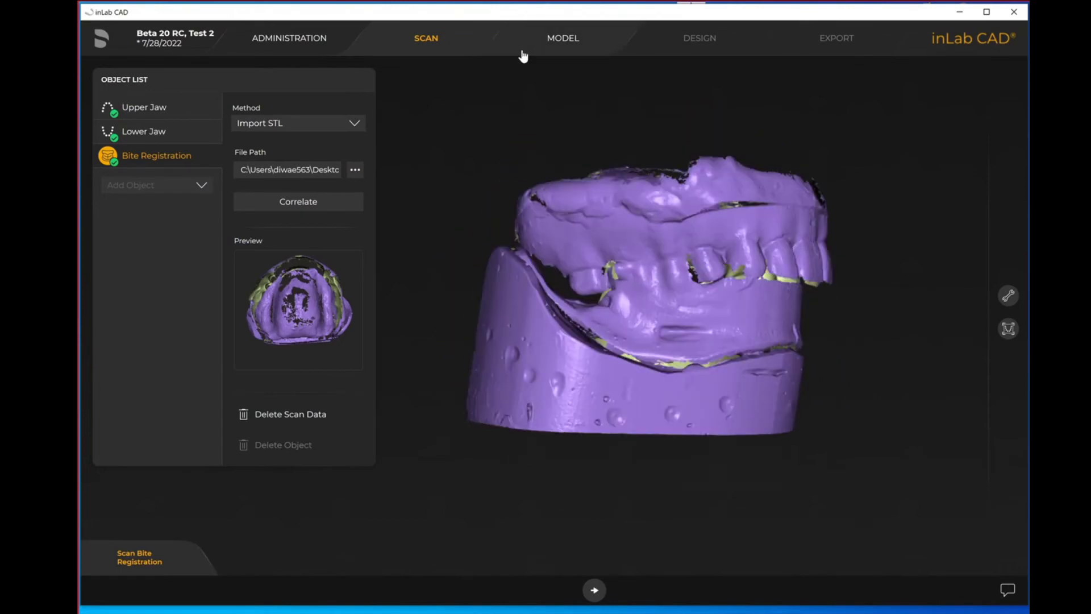
Step: Advance the case to the Model step's Edit Model stage, showing the upper jaw
{"action": "left_click", "coordinate": [579, 40]}
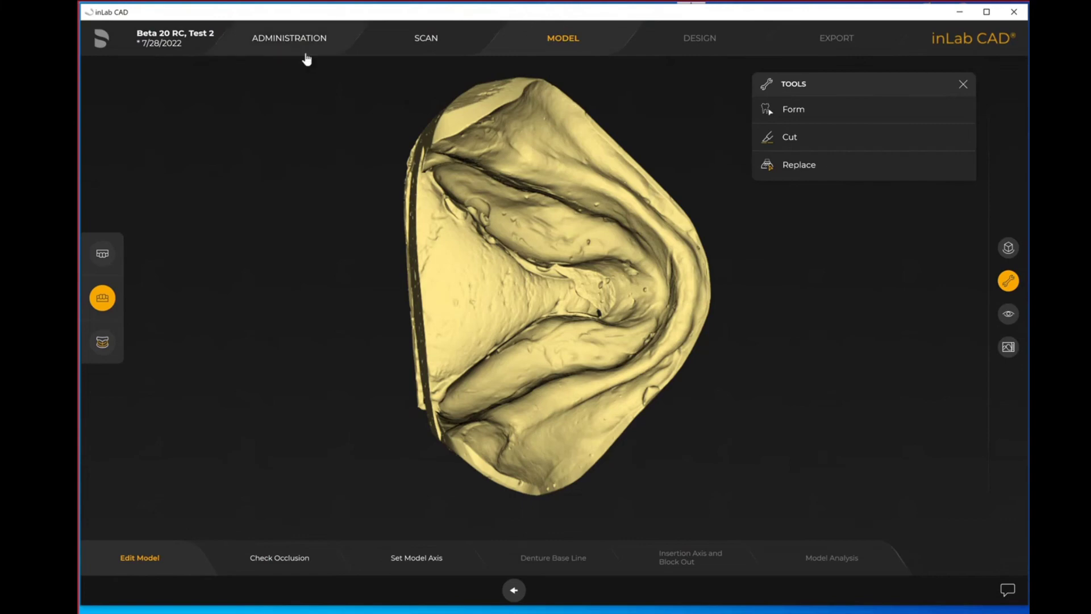
{"action": "left_click", "coordinate": [101, 39]}
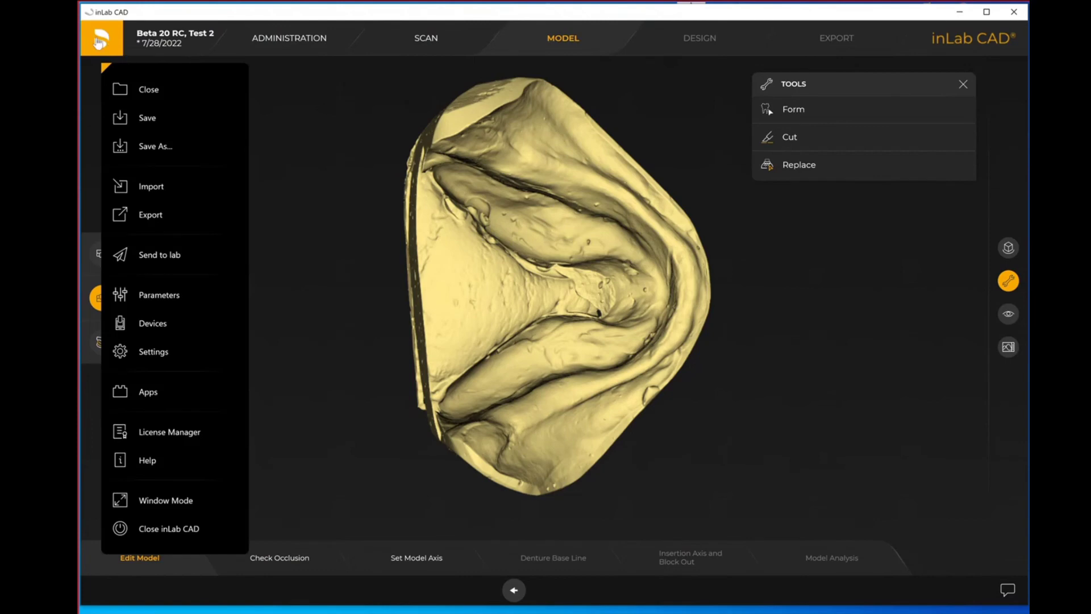
{"action": "left_click", "coordinate": [171, 216]}
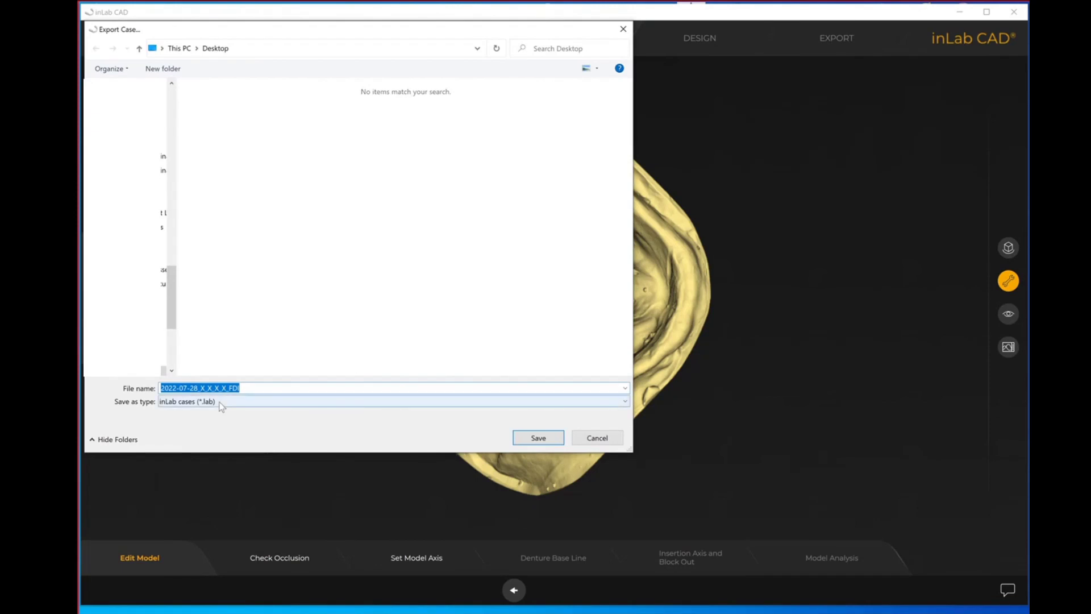
{"action": "left_click", "coordinate": [220, 403]}
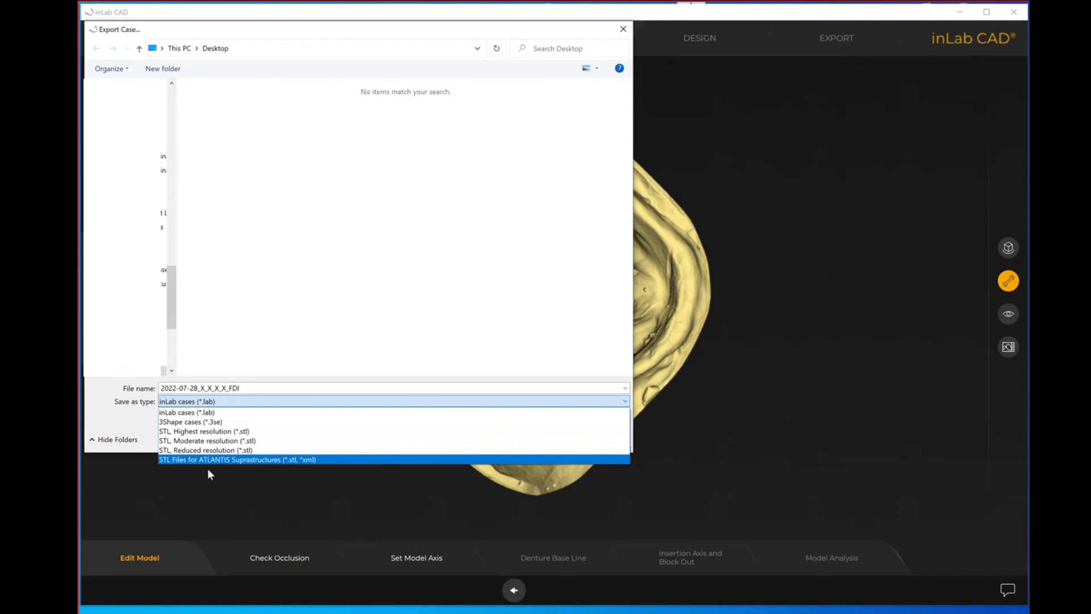
{"action": "left_click", "coordinate": [95, 395]}
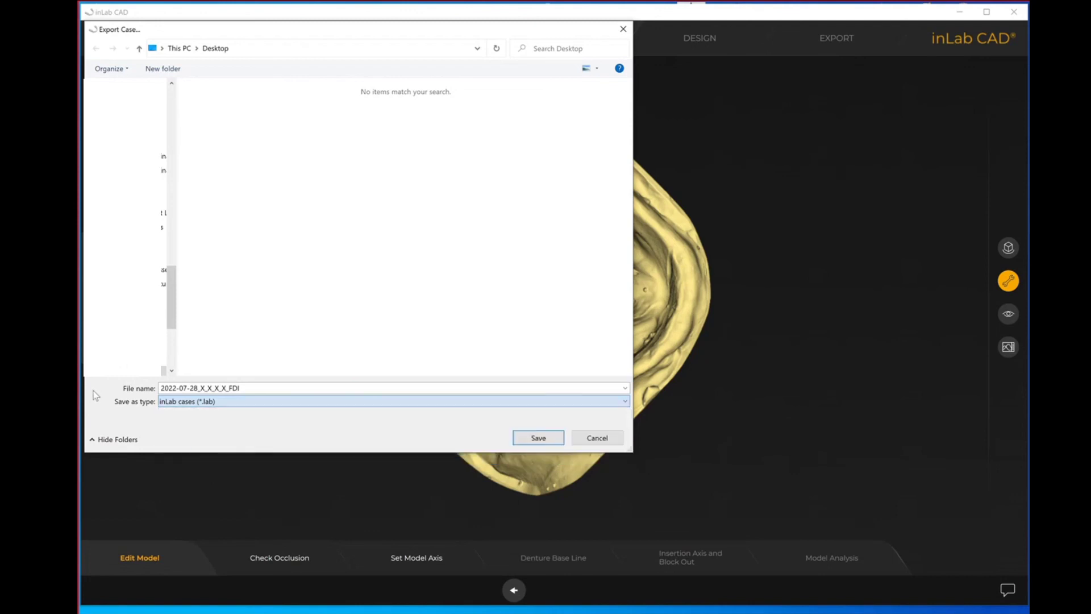
{"action": "left_click", "coordinate": [598, 438]}
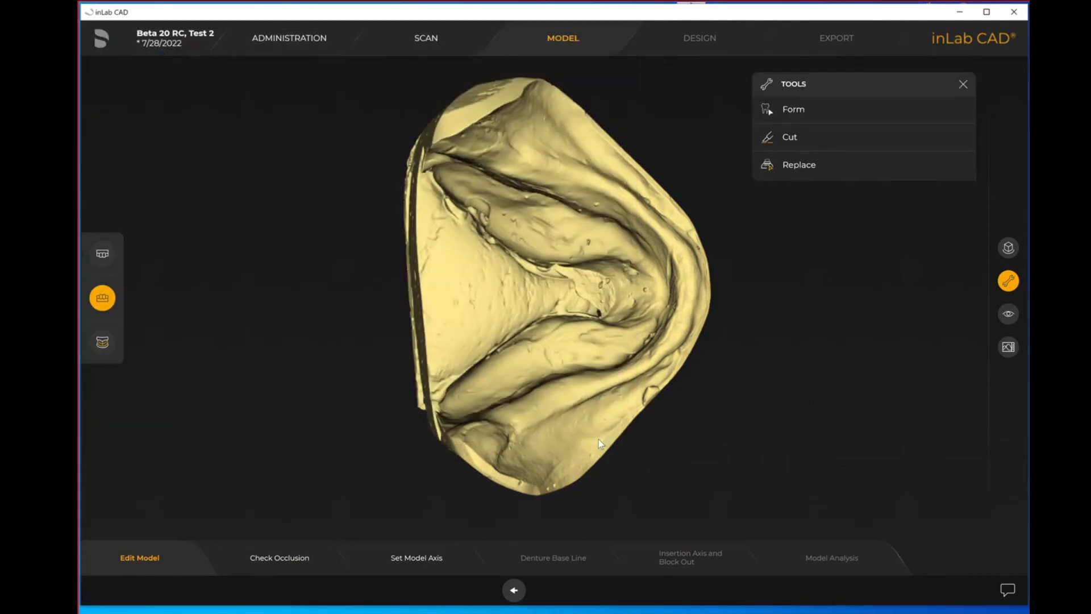